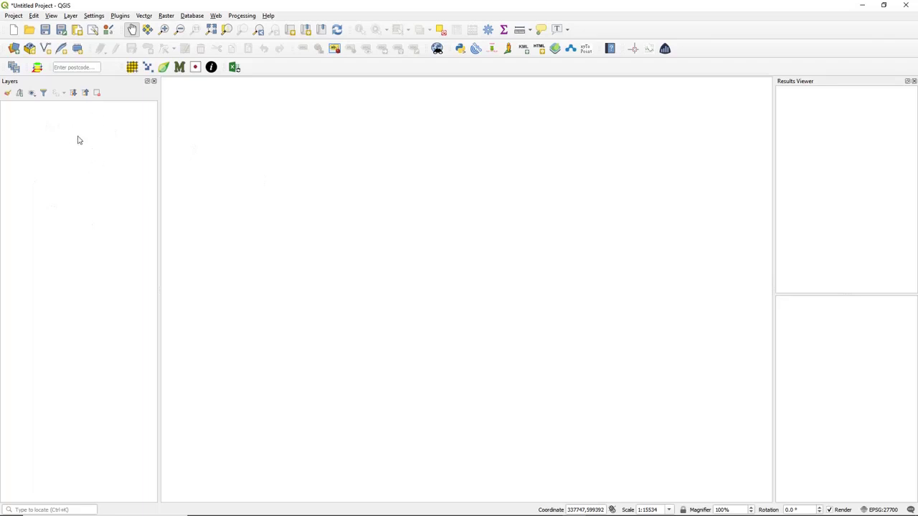
- Add the National_Forest_Inventory_Woodland_DG.shp shapefile to the project as a vector layer
left_click(13, 48)
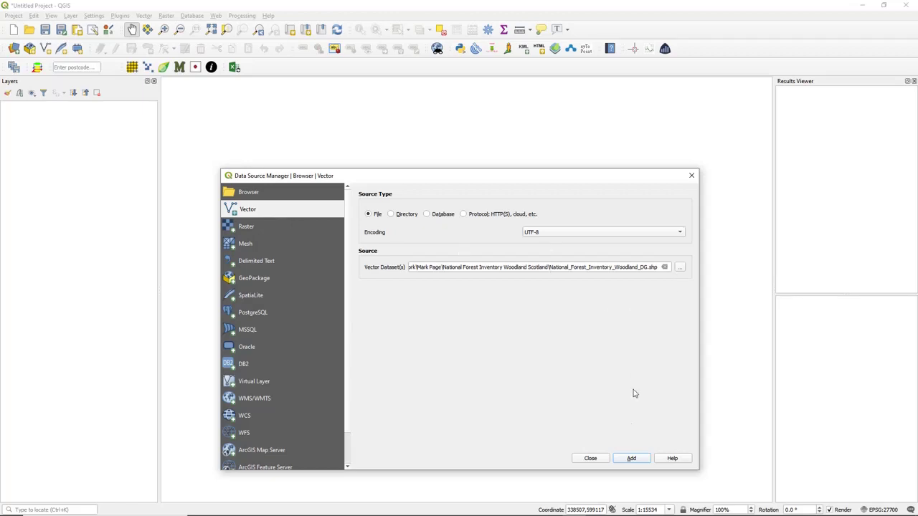
left_click(615, 461)
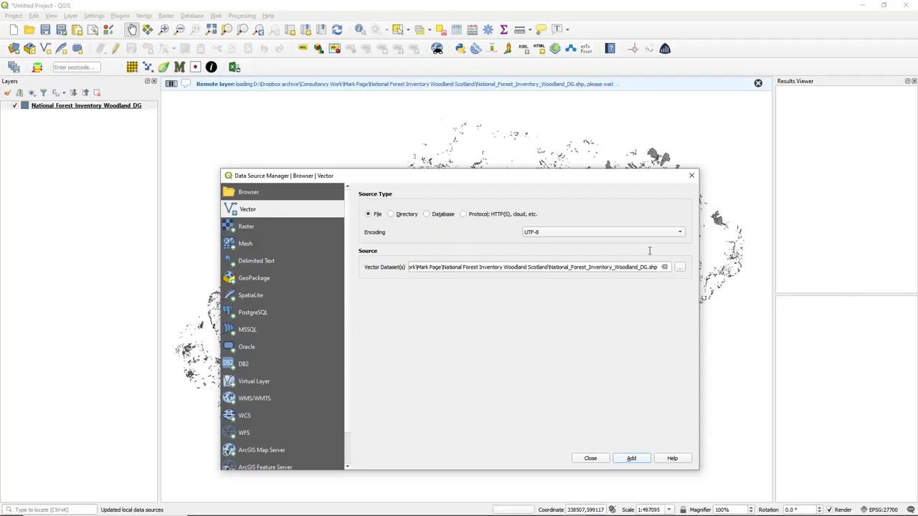
left_click(691, 175)
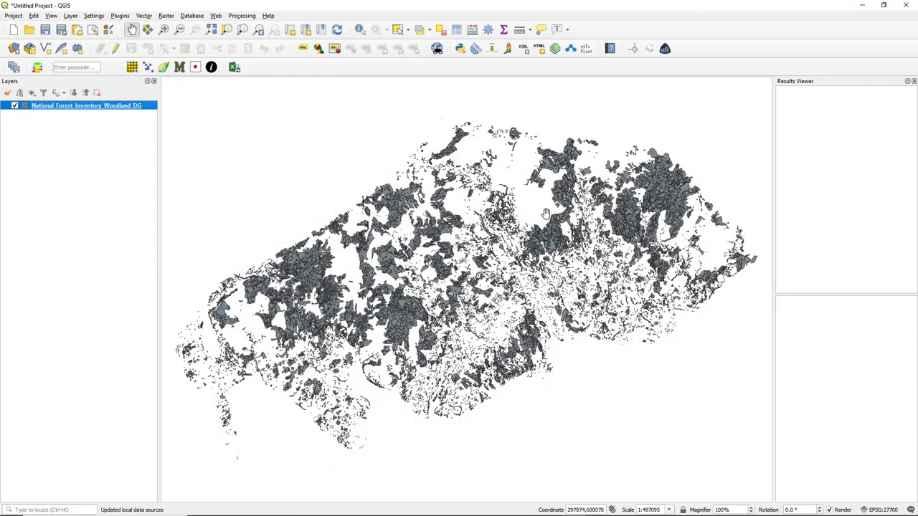
- Style the woodland layer's simple fill with a light green fill colour and a stroke width of 0.46 mm
double_click(119, 109)
left_click(385, 129)
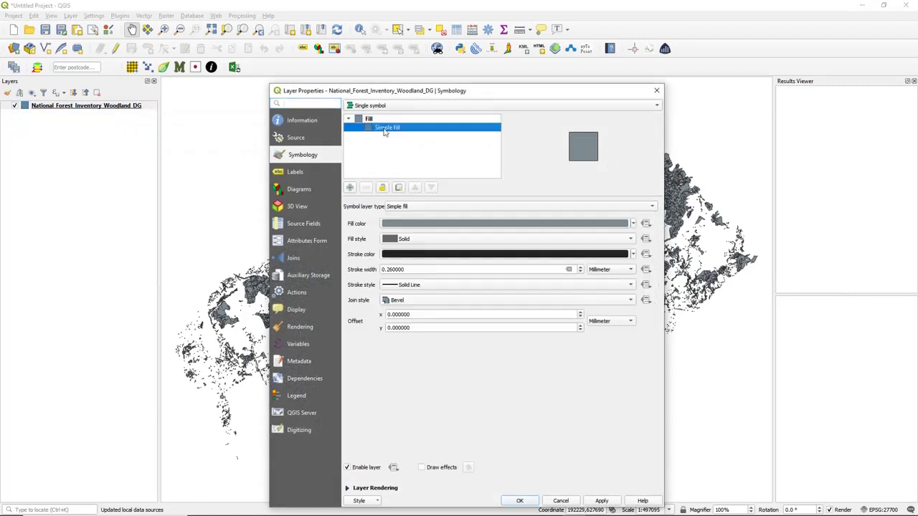
left_click(633, 224)
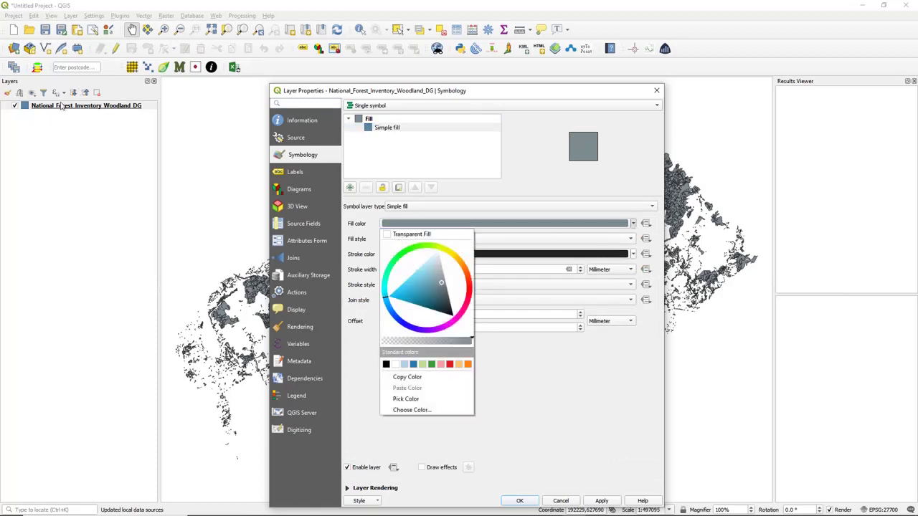
left_click(414, 250)
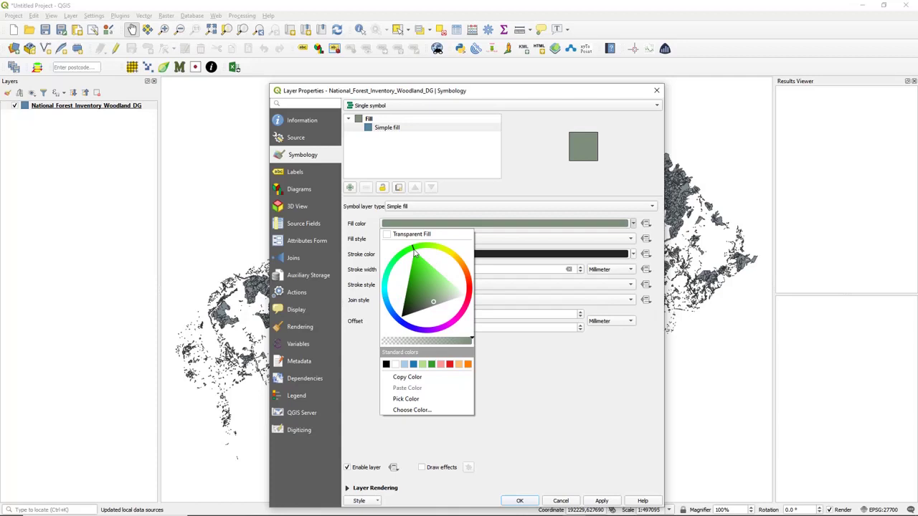
mouse_move(424, 276)
left_mouse_down()
mouse_move(423, 264)
mouse_move(440, 281)
left_mouse_up()
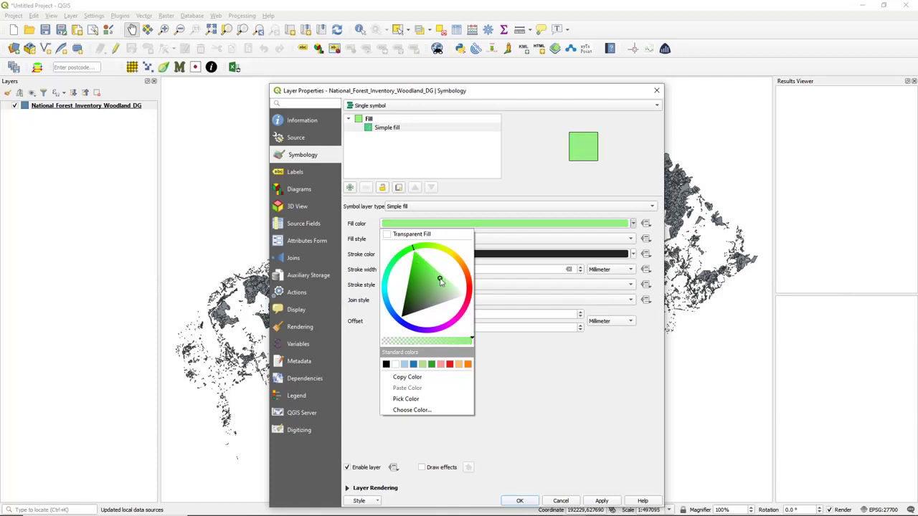
left_click(531, 410)
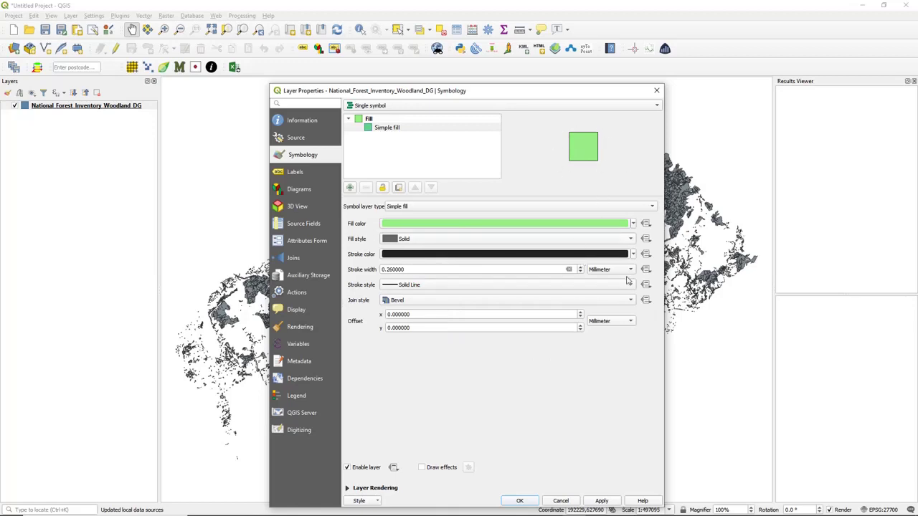
left_click(580, 267)
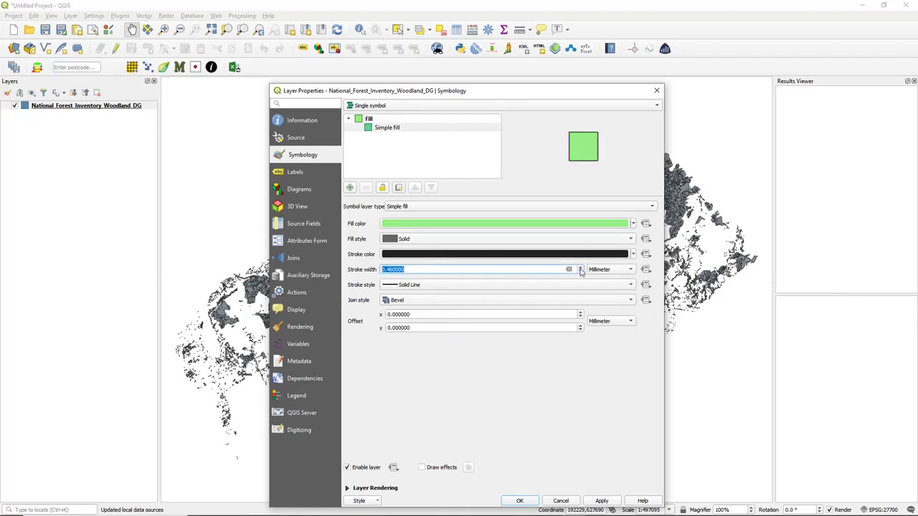
left_click(530, 500)
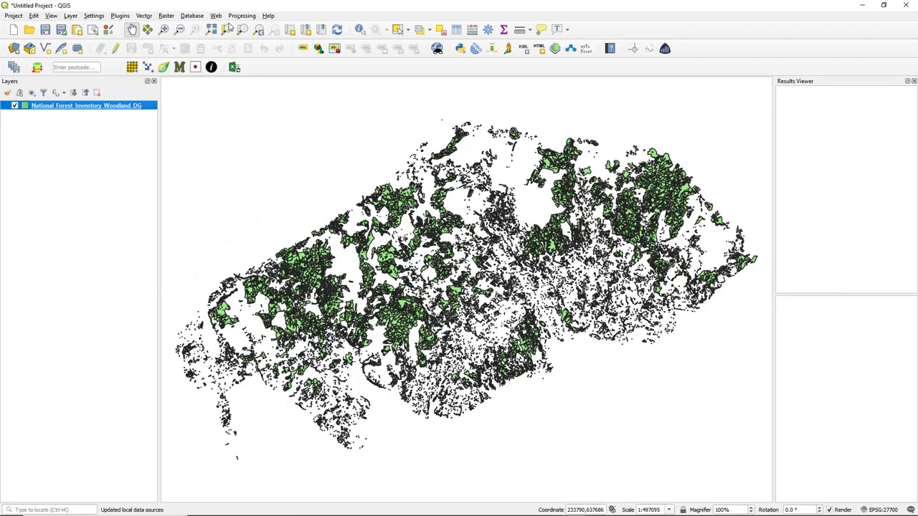
- Open the attribute table of the woodland layer and turn on editing
left_click(163, 30)
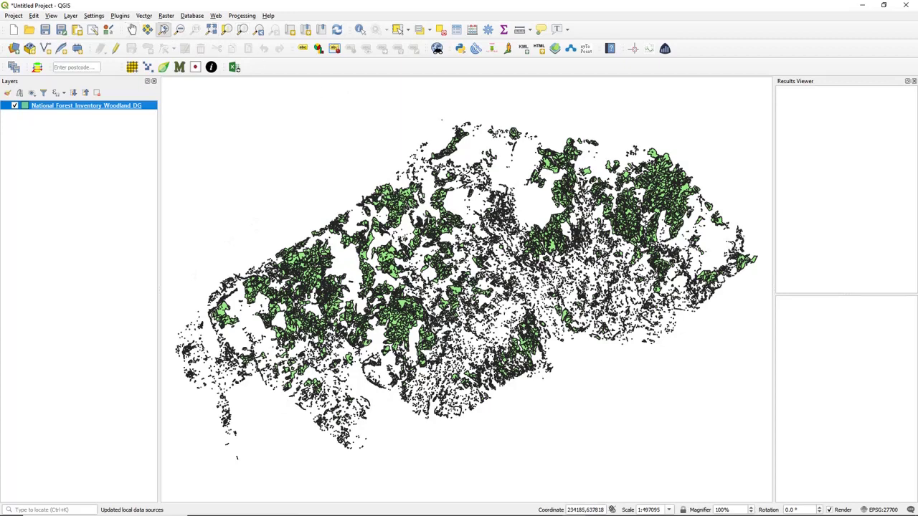
left_click_drag(686, 209, 714, 238)
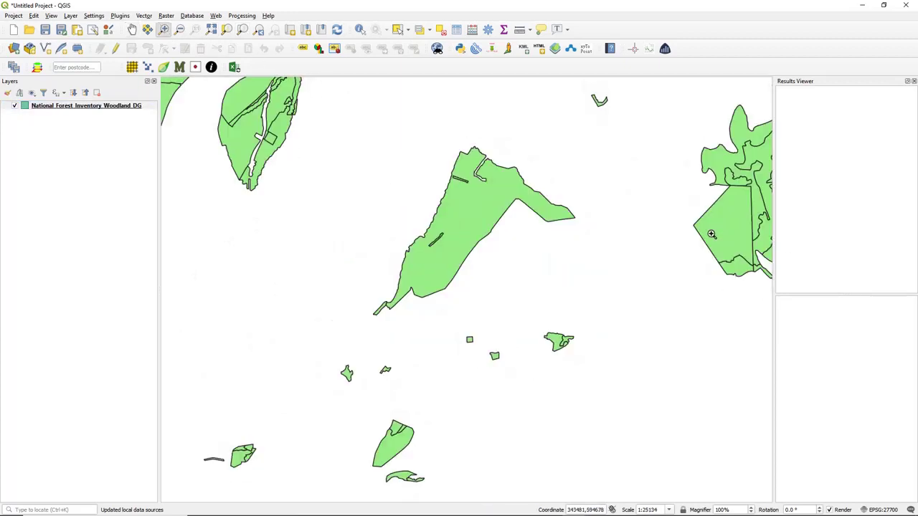
left_click_drag(325, 111, 619, 342)
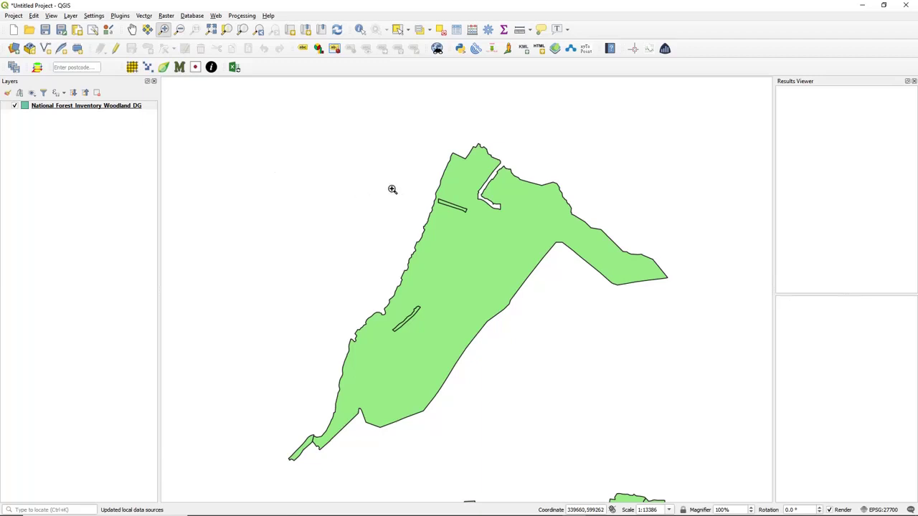
right_click(49, 110)
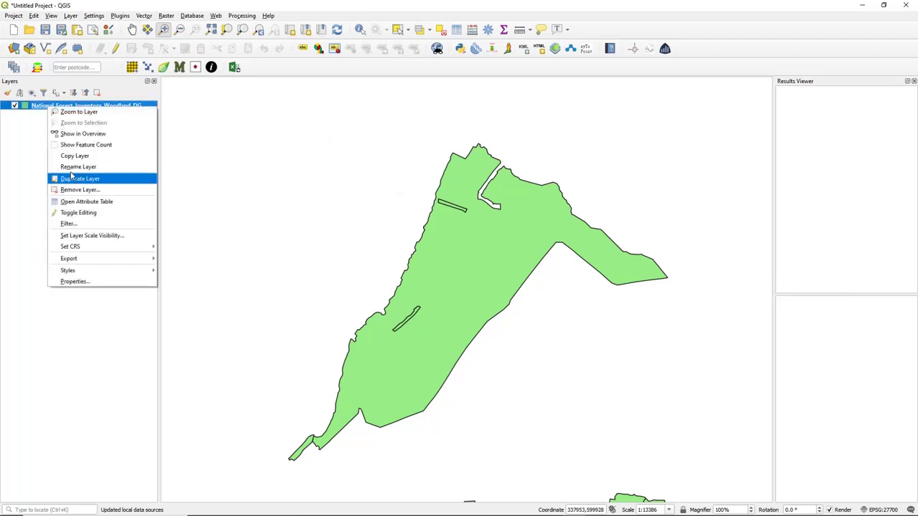
left_click(77, 204)
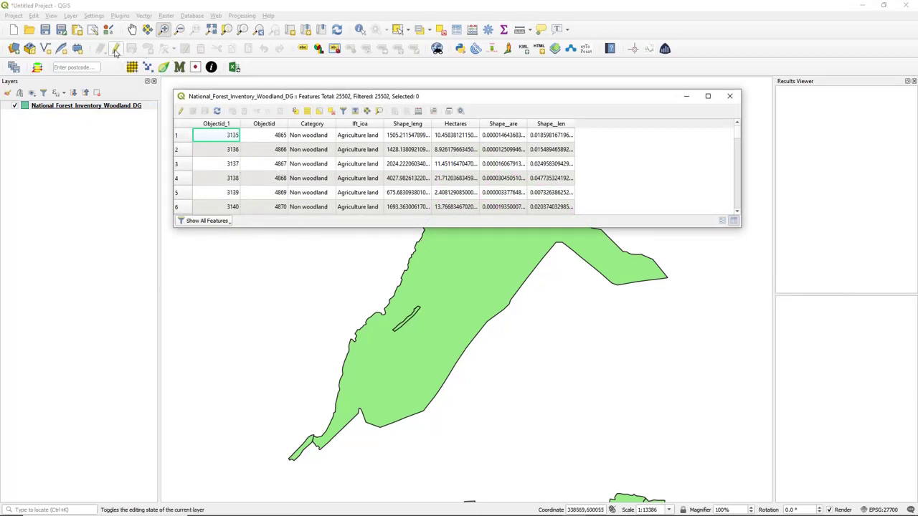
left_click(182, 111)
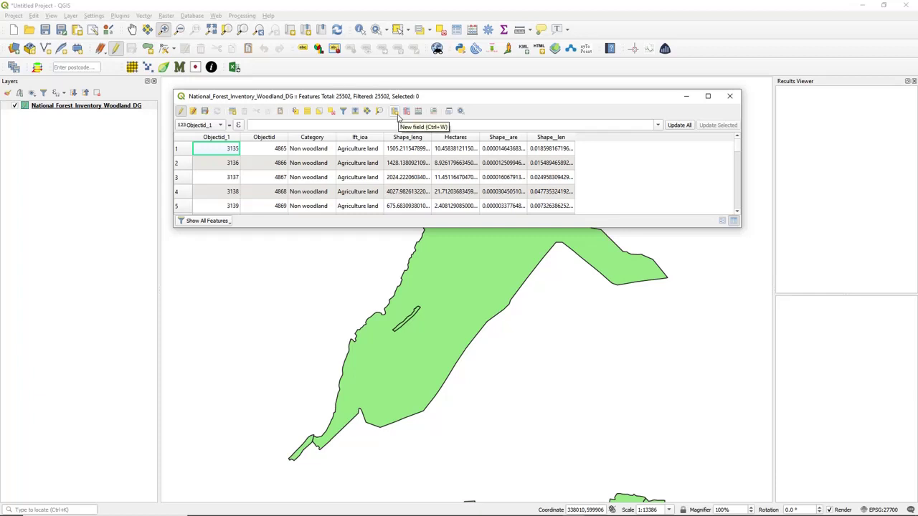
- Add a text (string) field named Owner_ID to the woodland layer and save it by ending the edit session
left_click(396, 112)
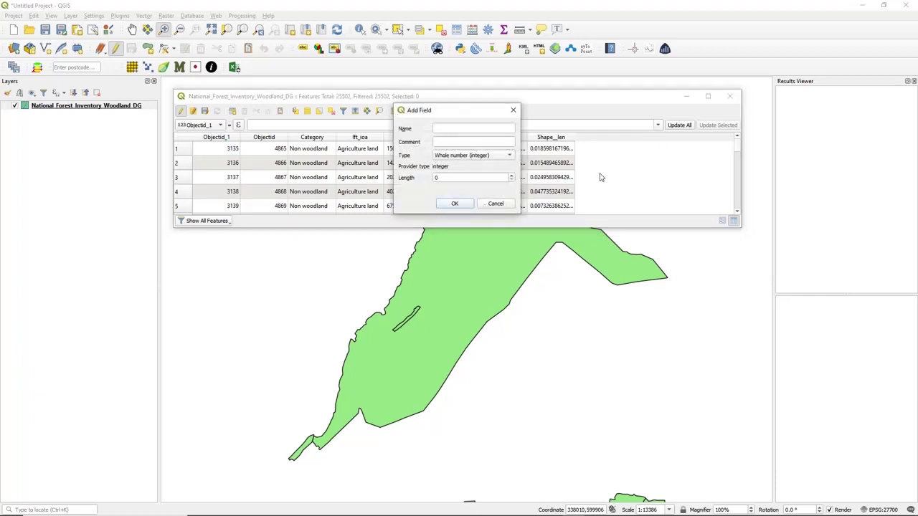
left_click(456, 130)
left_click(452, 156)
left_click(451, 186)
left_click(442, 177)
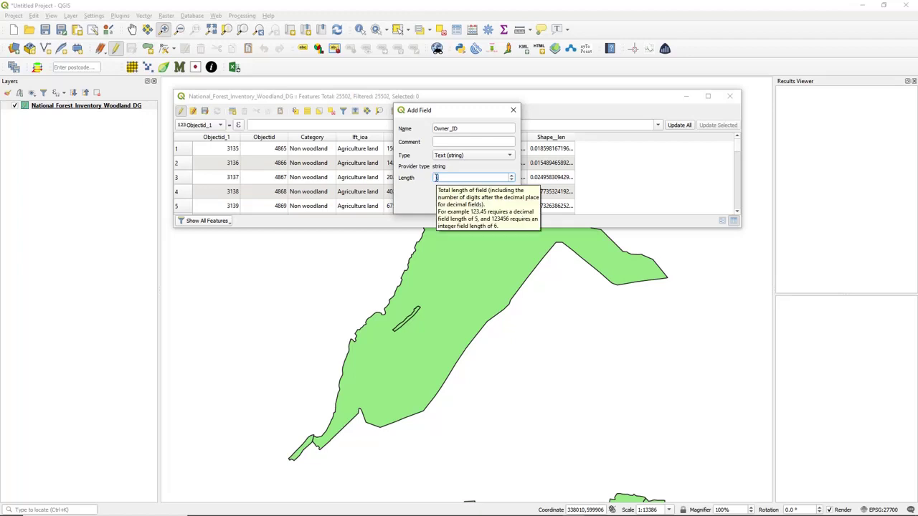
left_click(446, 205)
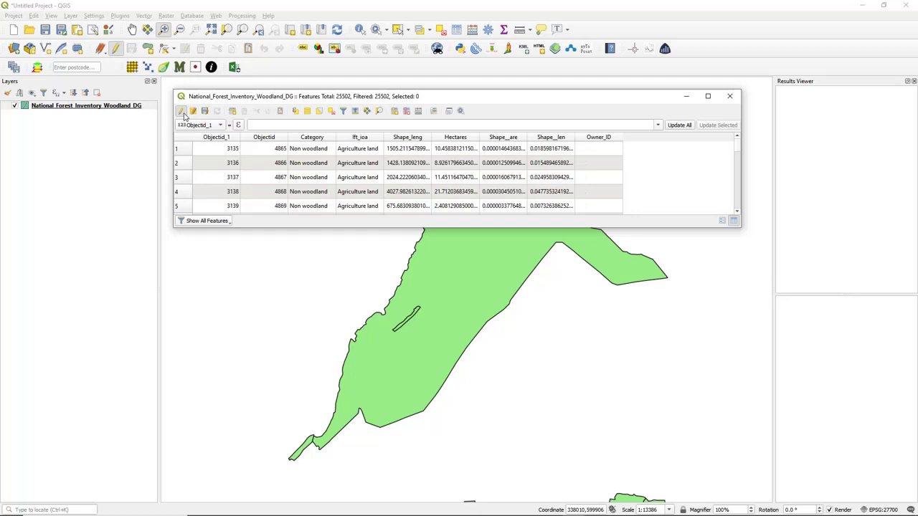
left_click(181, 112)
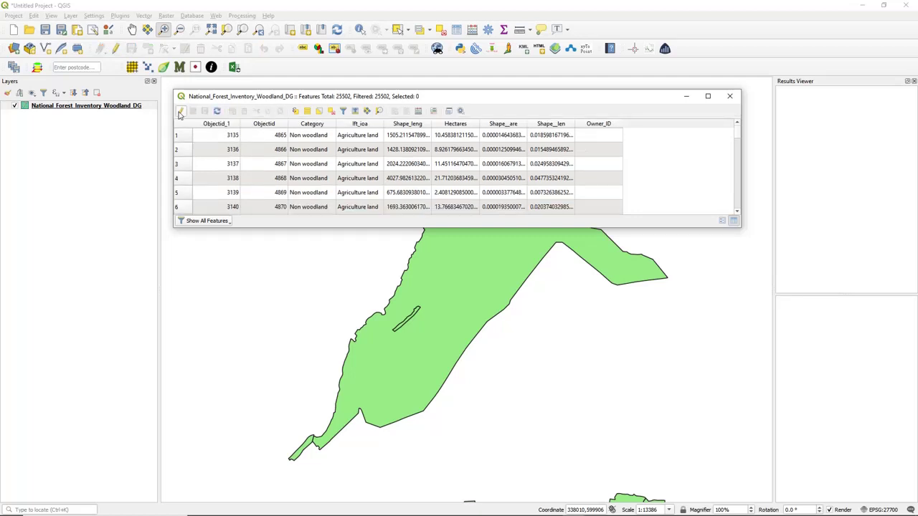
- Turn editing back on and select the large elongated woodland polygon on the map
left_click(181, 112)
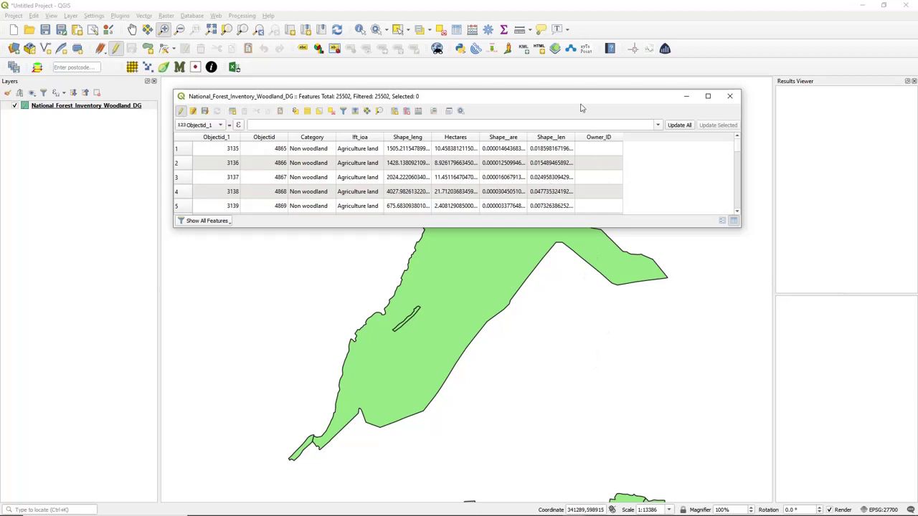
left_click(400, 31)
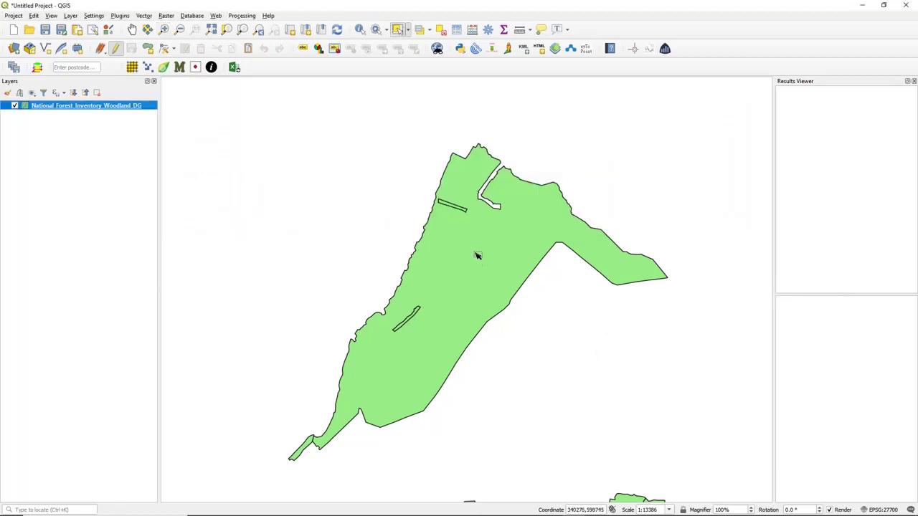
left_click_drag(457, 256, 481, 274)
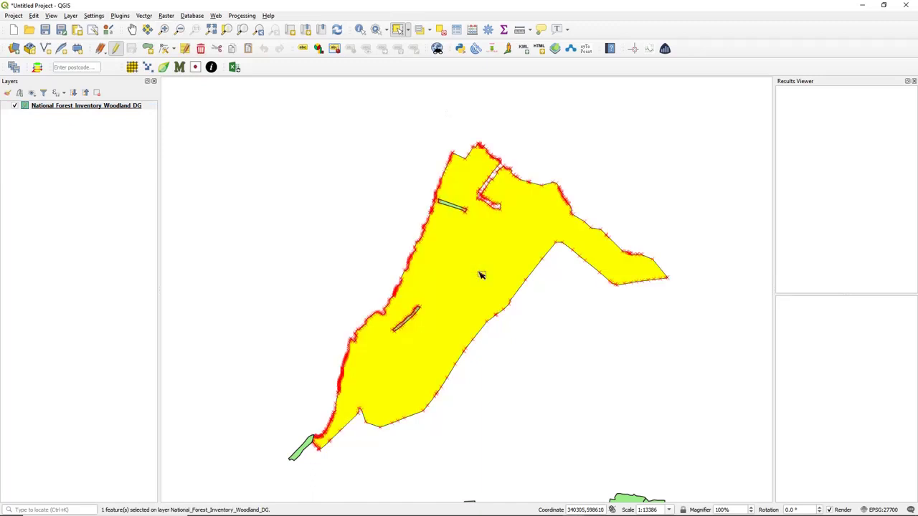
- Reopen the woodland layer's attribute table and limit it to the selected features
right_click(112, 111)
key("Escape")
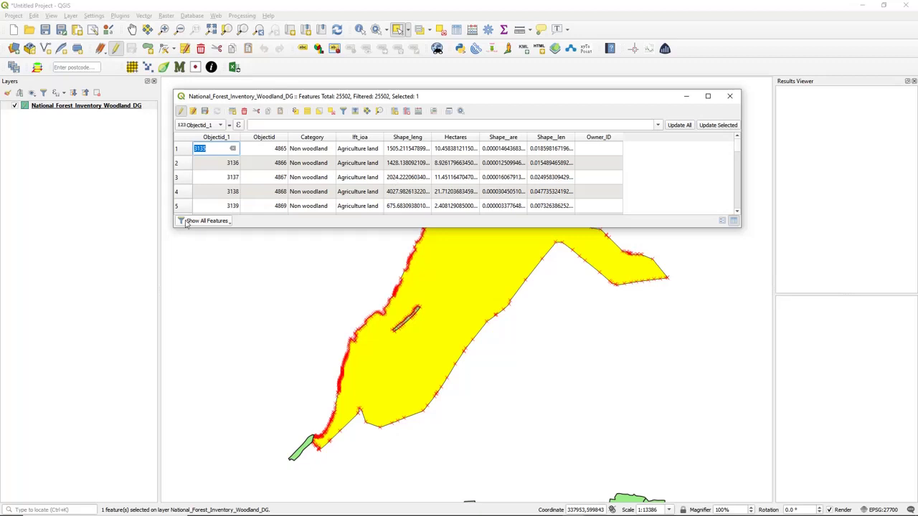
left_click(195, 221)
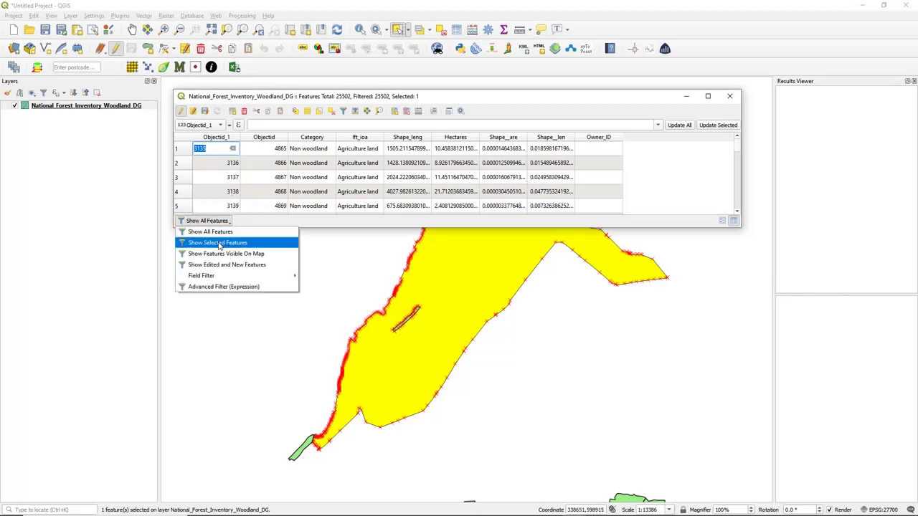
left_click(218, 244)
- Enter the owner's ID number in the selected polygon's Owner_ID field, then save the edits and stop editing
double_click(587, 148)
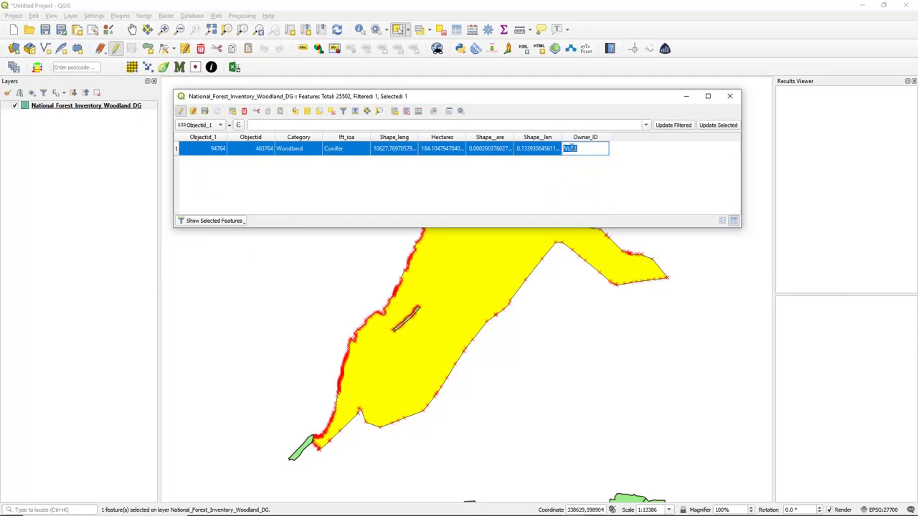
type("12345")
key("Return")
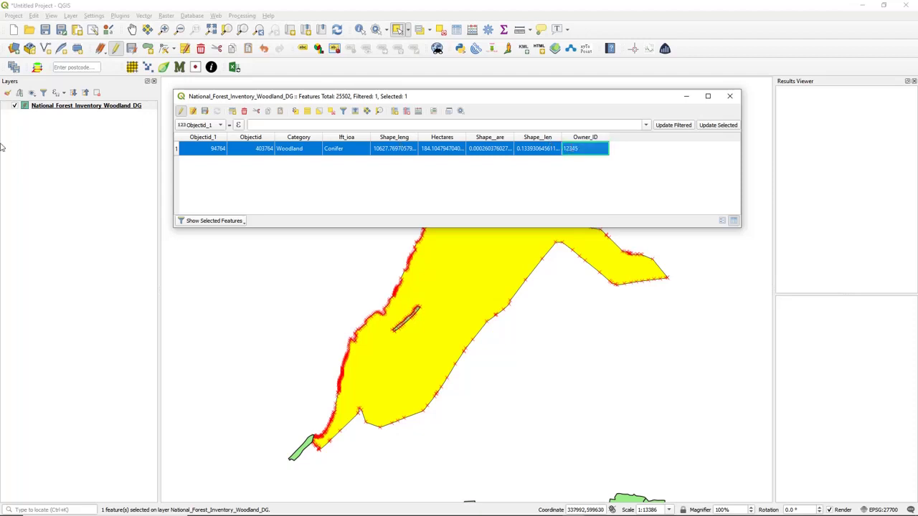
left_click(204, 111)
left_click(182, 111)
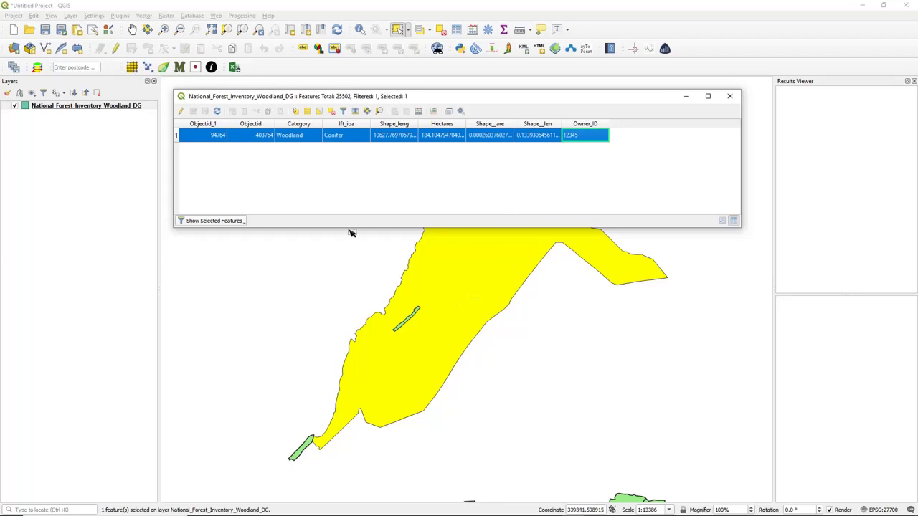
left_click_drag(350, 232, 356, 186)
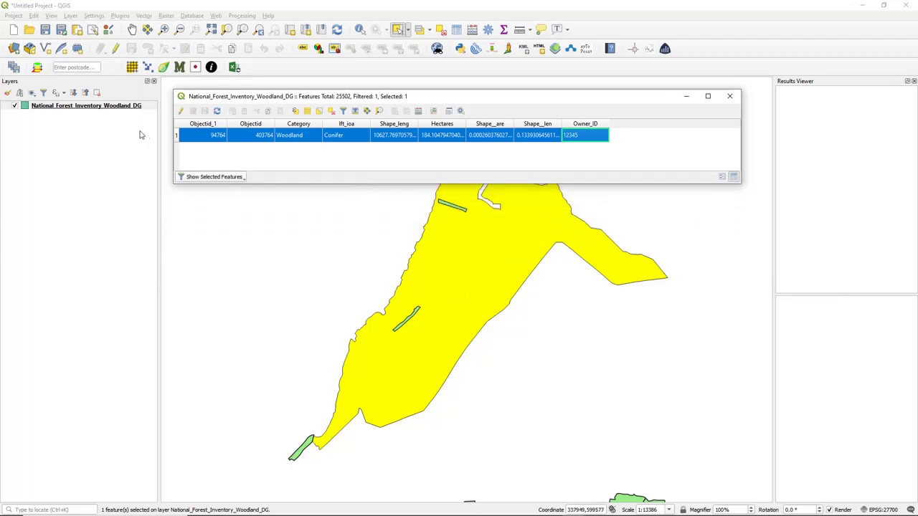
right_click(113, 108)
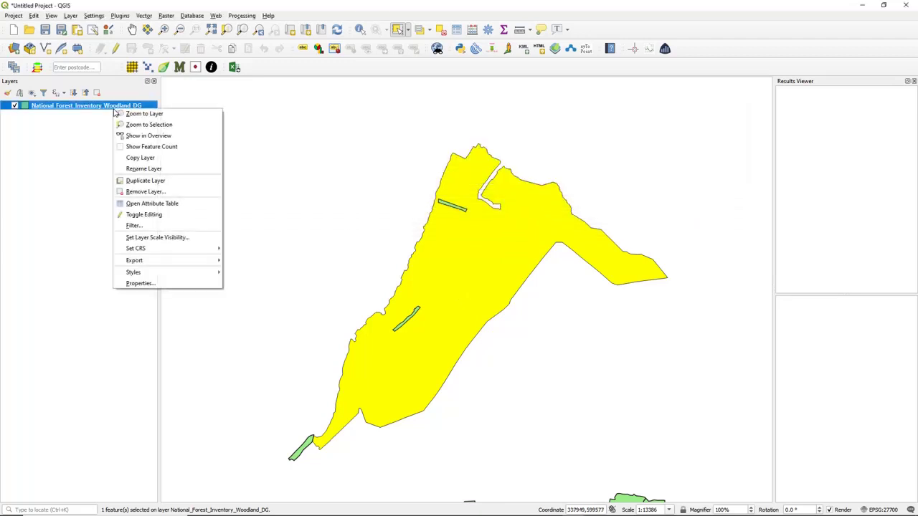
left_click(144, 208)
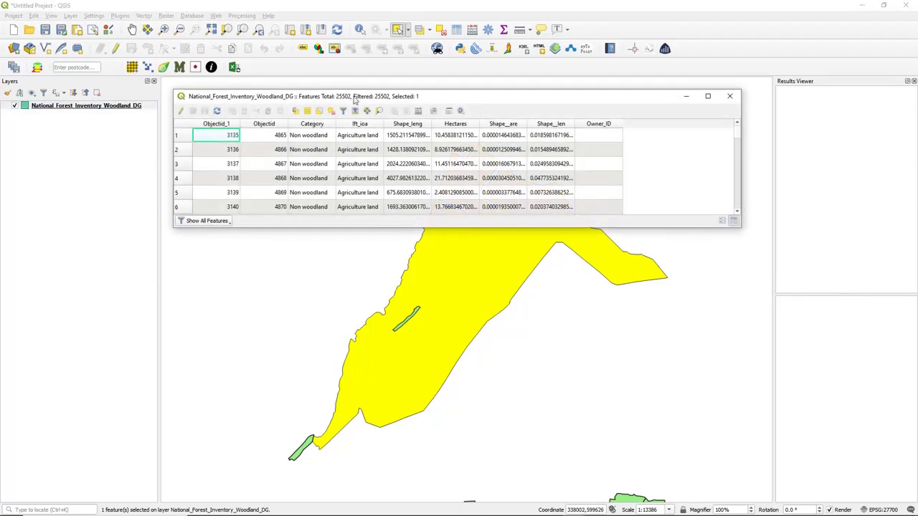
- Label the woodland layer with single labels from the Owner_ID field, apply them, and clear the map selection
right_click(115, 108)
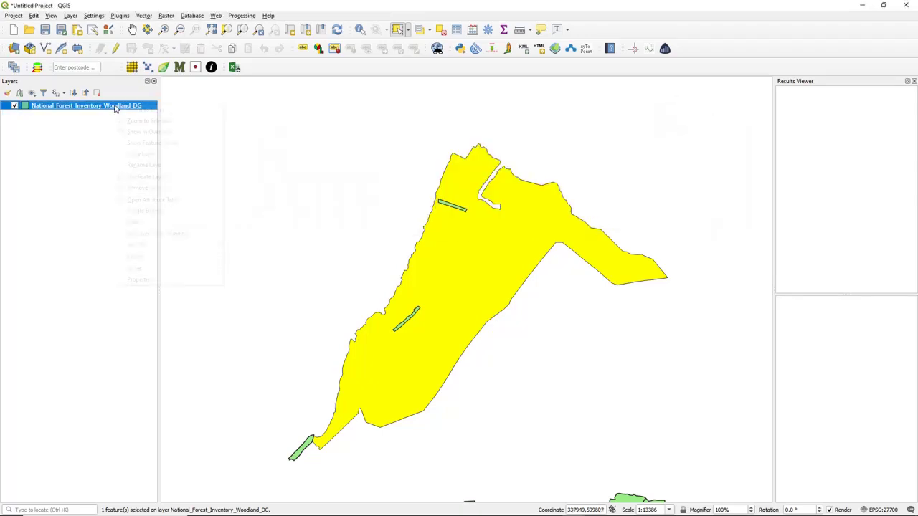
left_click(146, 279)
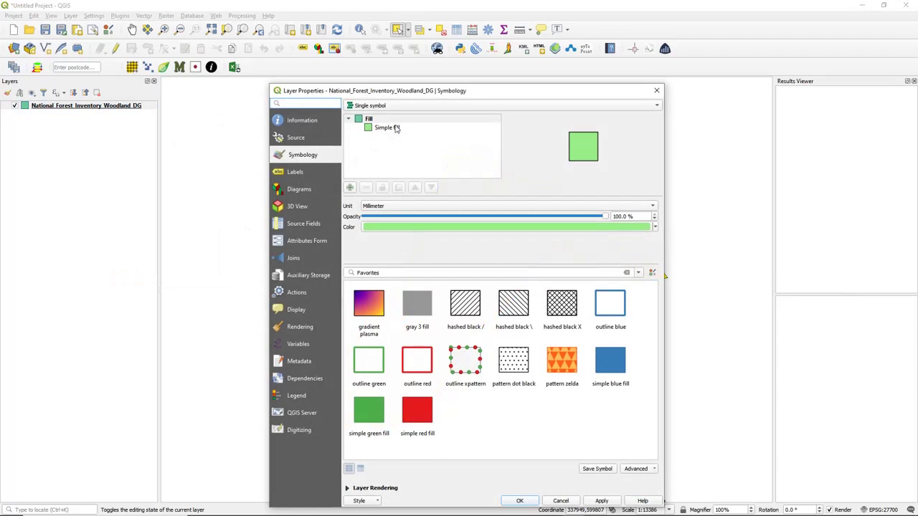
left_click(291, 176)
left_click(416, 105)
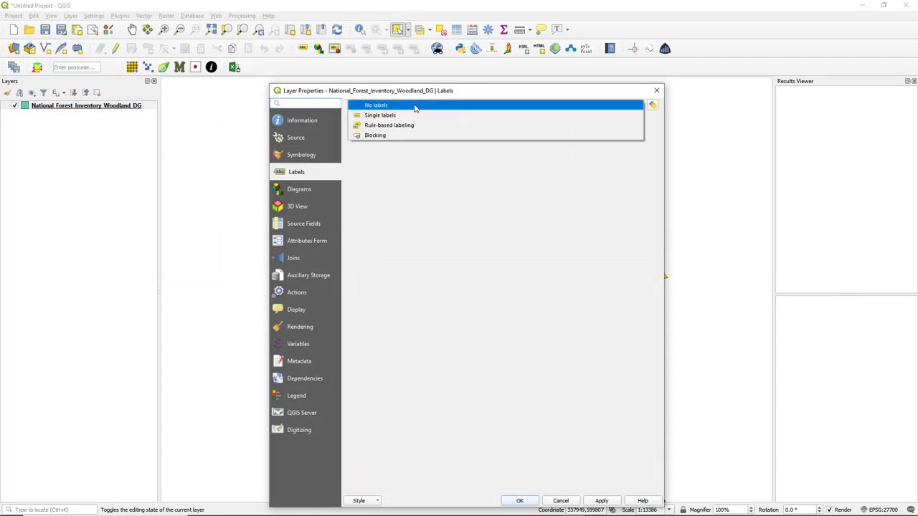
left_click(410, 113)
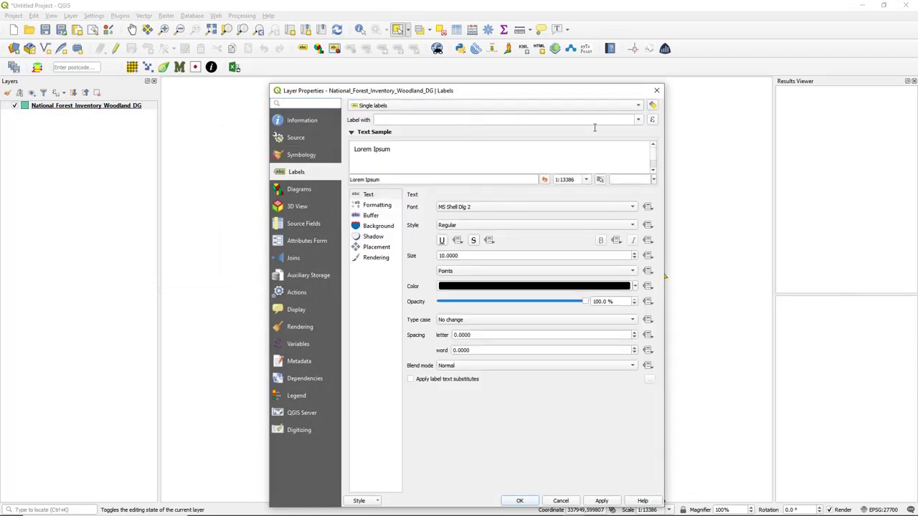
left_click(638, 121)
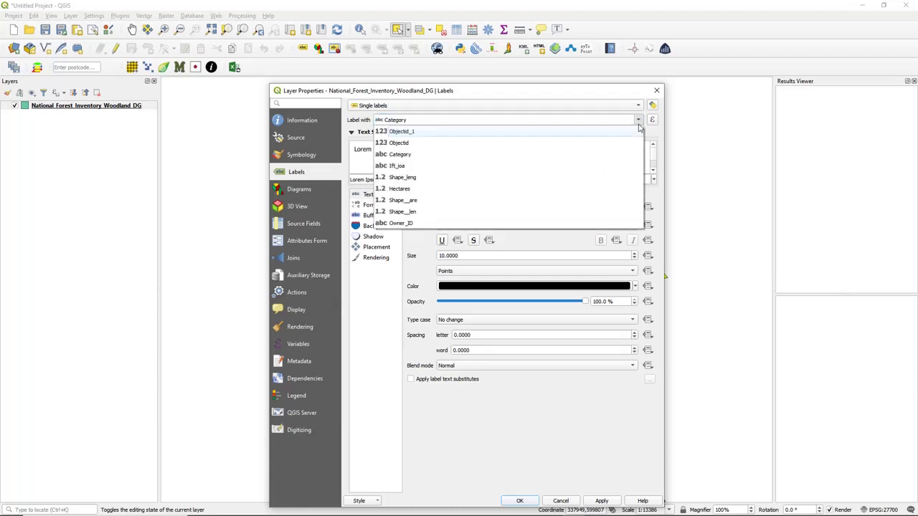
left_click(444, 223)
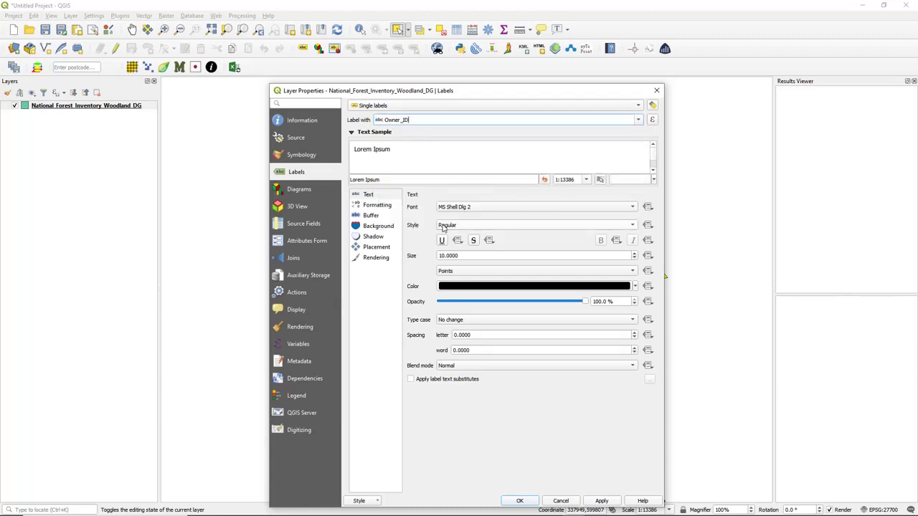
left_click(520, 501)
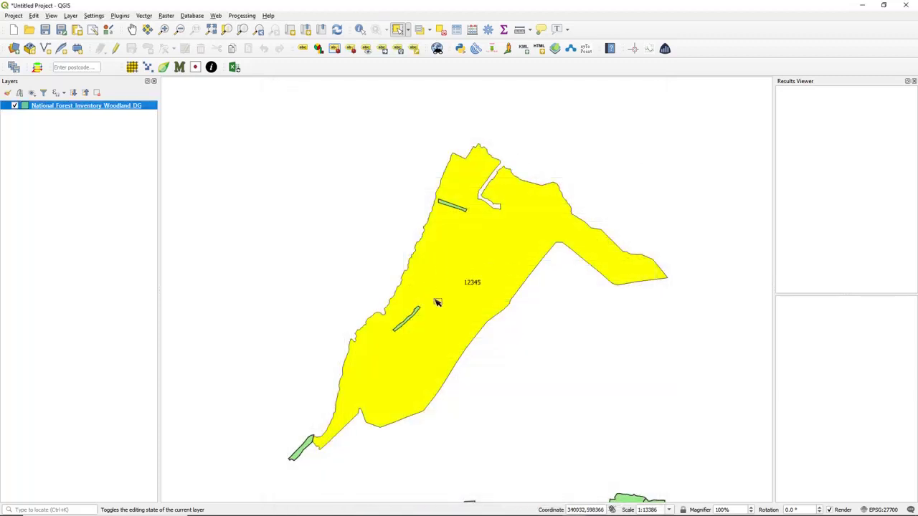
left_click(440, 30)
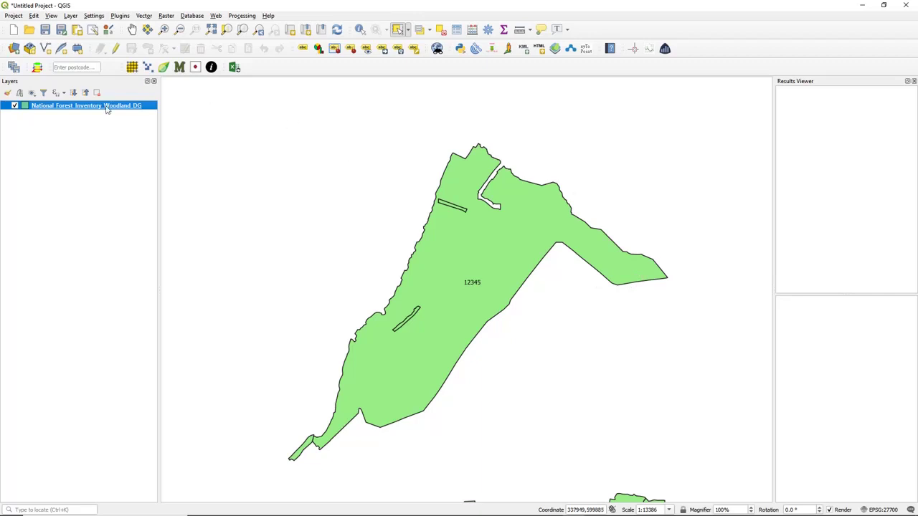
- Set up a new Xcord field in the woodland layer's Field Calculator as a decimal number with length 12 and precision 5
mouse_move(106, 108)
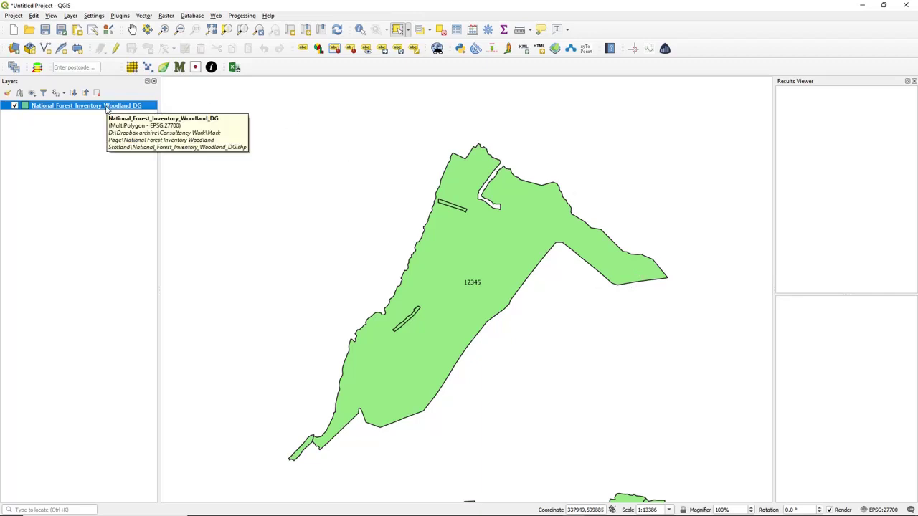
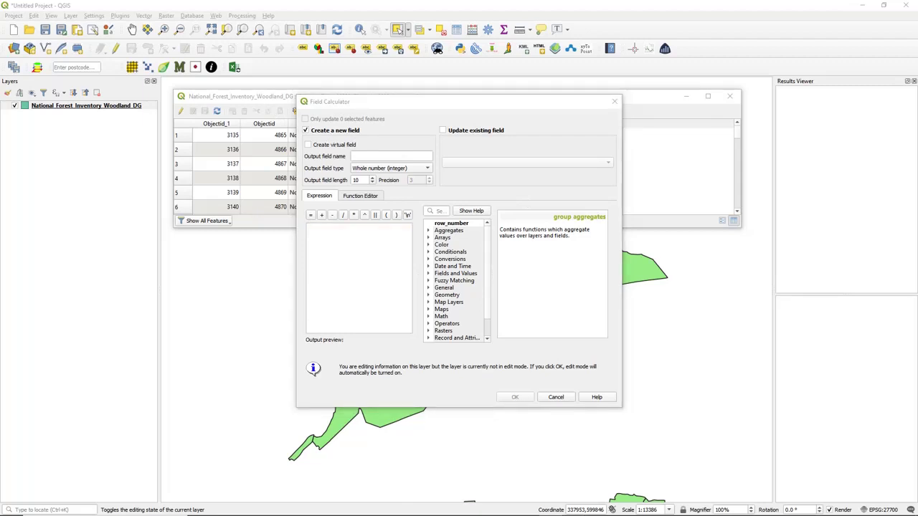
left_click(361, 157)
type("Xcord")
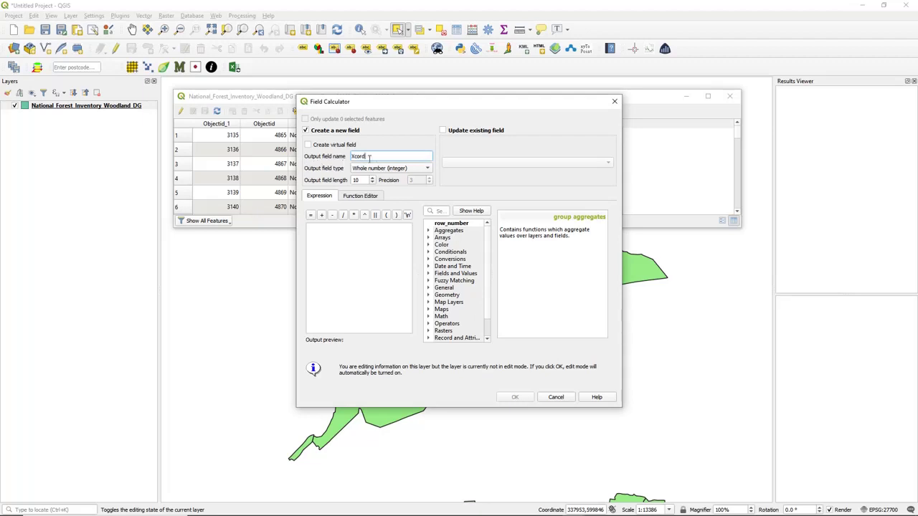
left_click(391, 170)
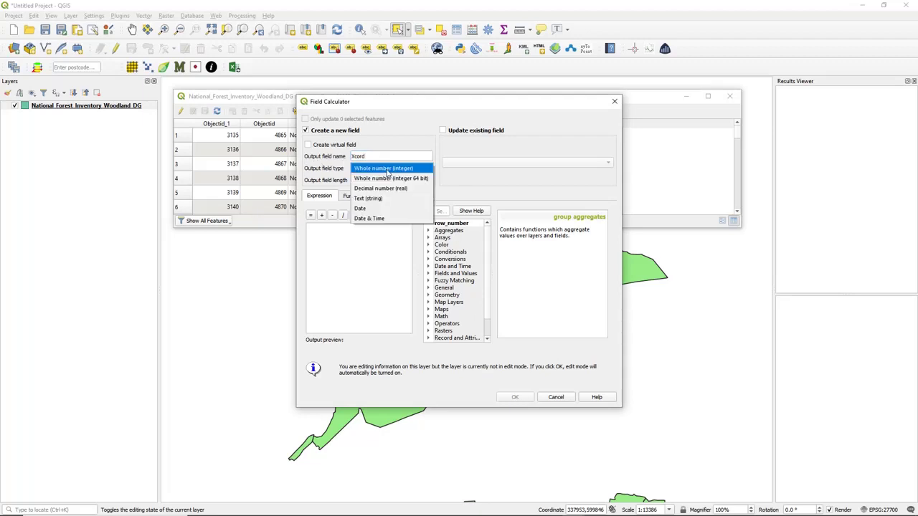
left_click(395, 188)
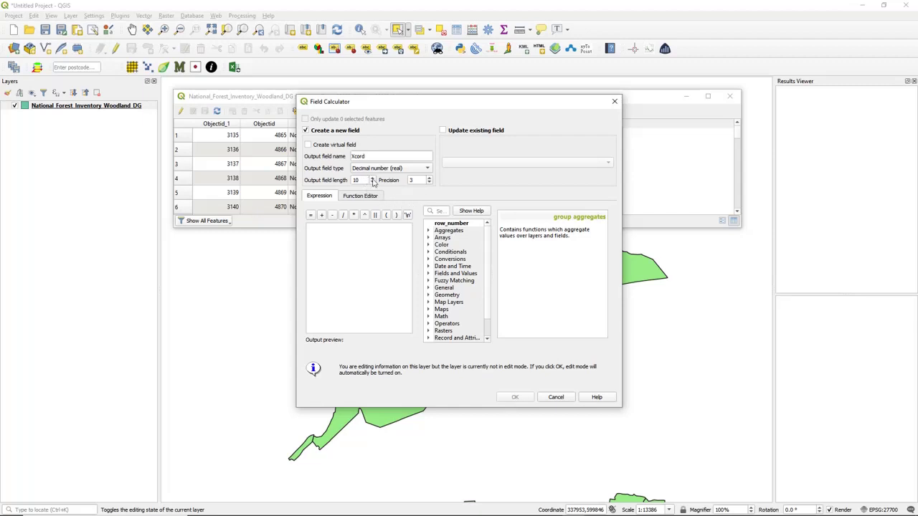
left_click(372, 178)
left_click(372, 178)
left_click(429, 180)
- Enter the expression x(centroid($geometry)) for the Xcord field and calculate it for all features
left_click(379, 235)
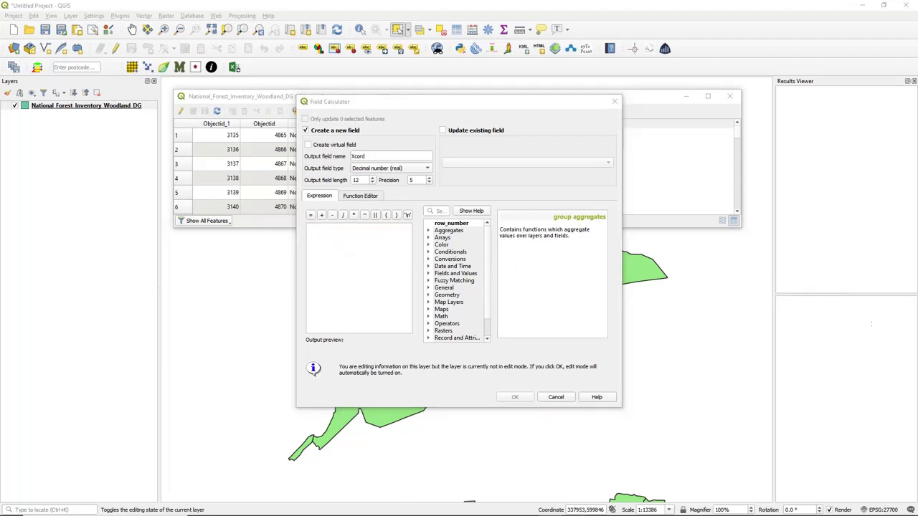
left_click(367, 245)
type("x(centroid($geometry))")
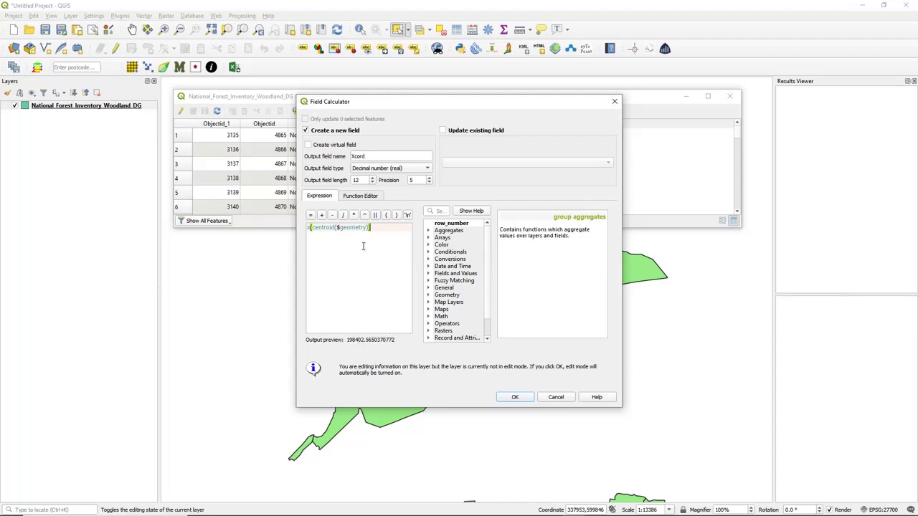
left_click(519, 401)
left_click(518, 398)
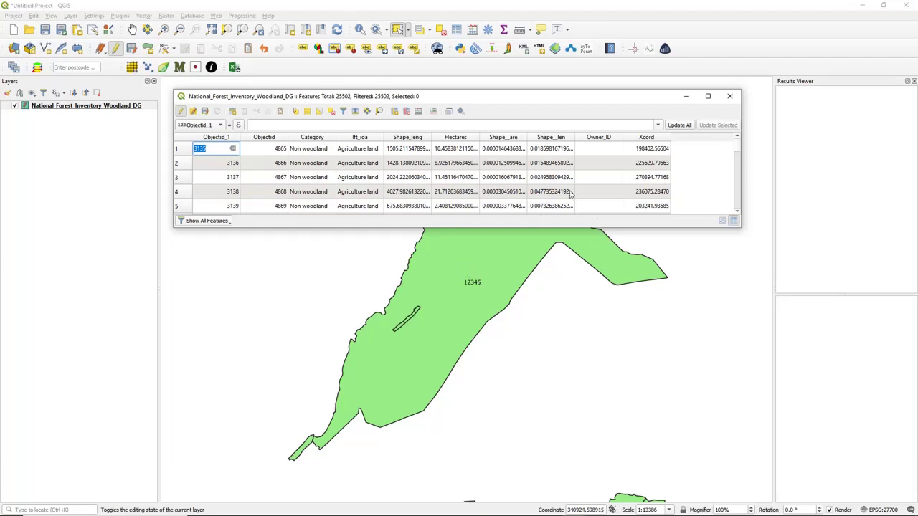
- Set up another new calculated field named Ycord as a decimal number with length 12 and precision 5
left_click(420, 112)
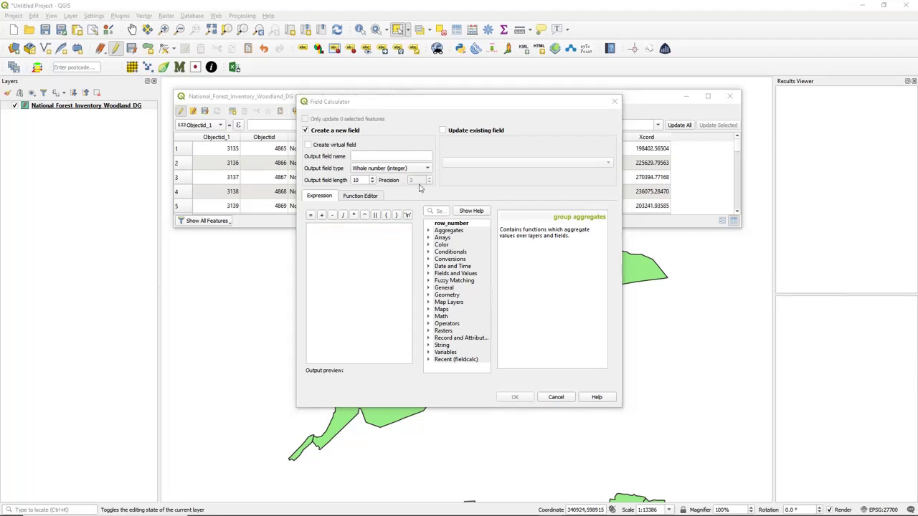
left_click(380, 156)
type("Ycord")
left_click(413, 169)
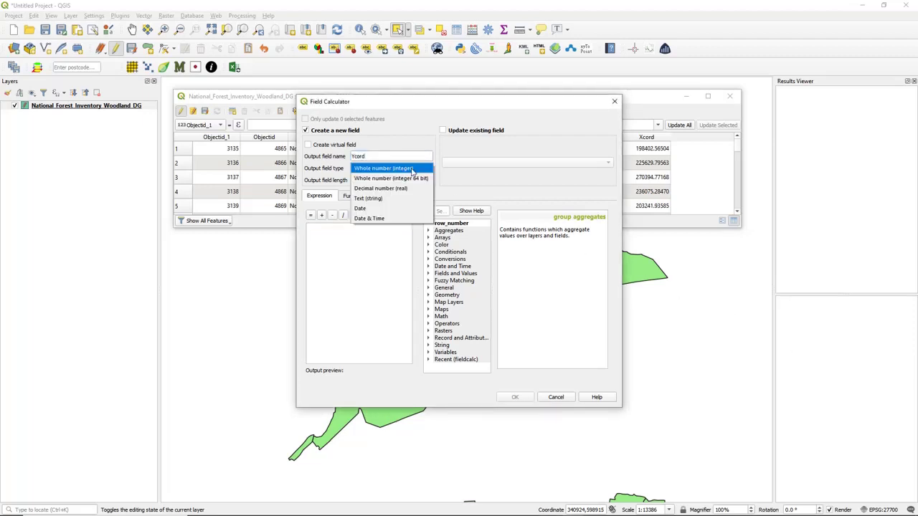
left_click(404, 189)
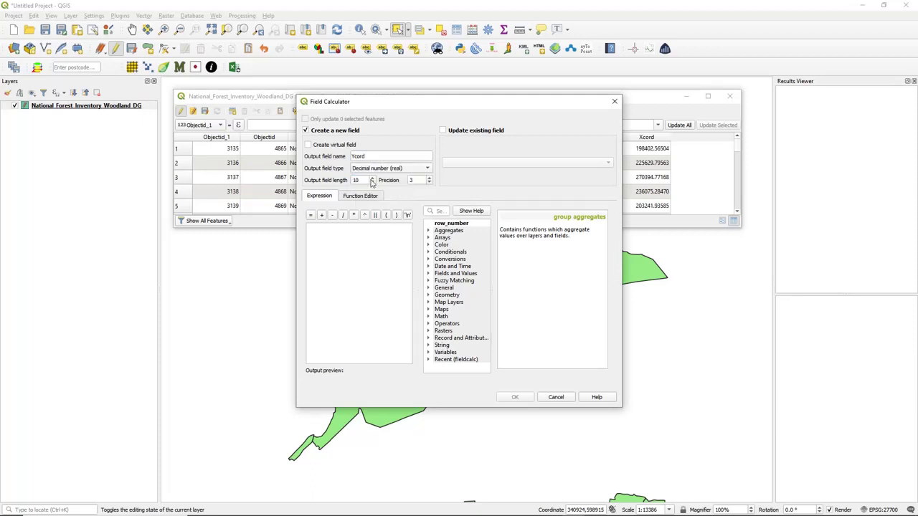
double_click(362, 180)
left_click(429, 177)
left_click(429, 177)
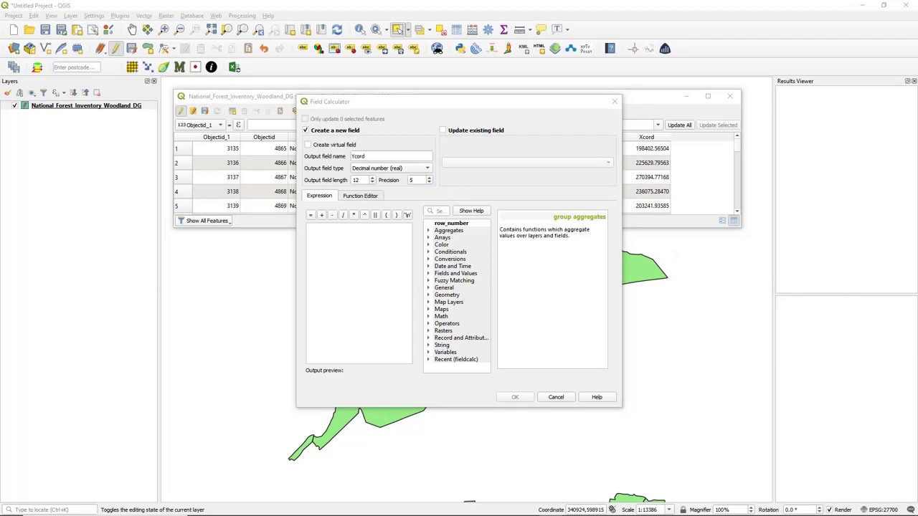
- Enter the expression y(centroid($geometry)) for the Ycord field and calculate it for all features
left_click(368, 270)
type("y(centroid($geometry))")
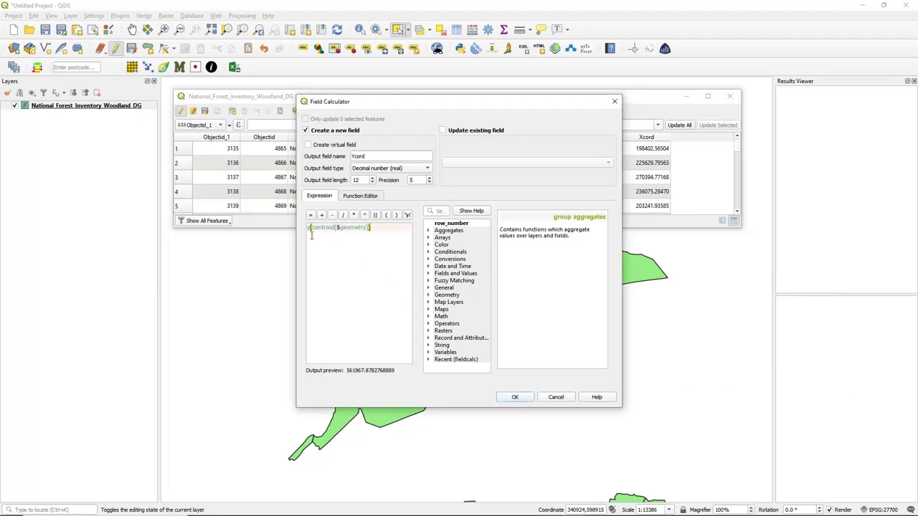
left_click(523, 398)
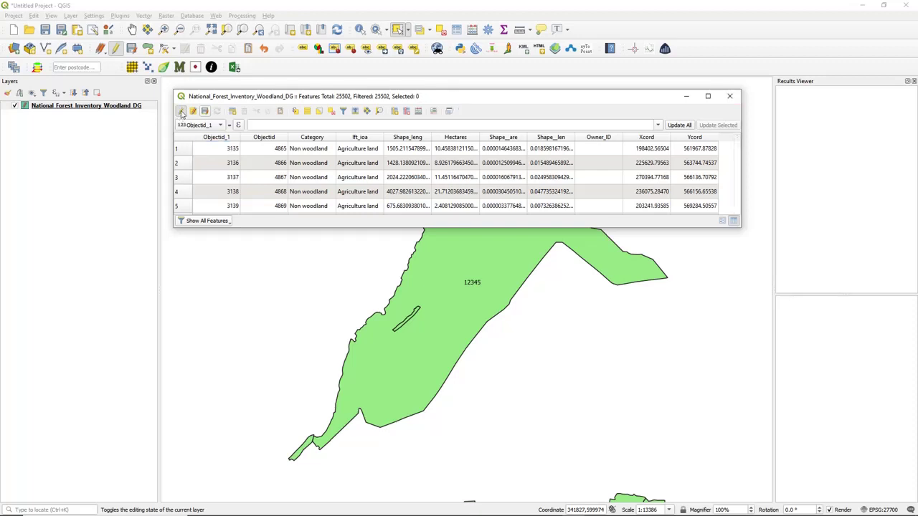
- Select the large elongated woodland polygon and show only its record in the attribute table to check its centroid coordinates
left_click(467, 253)
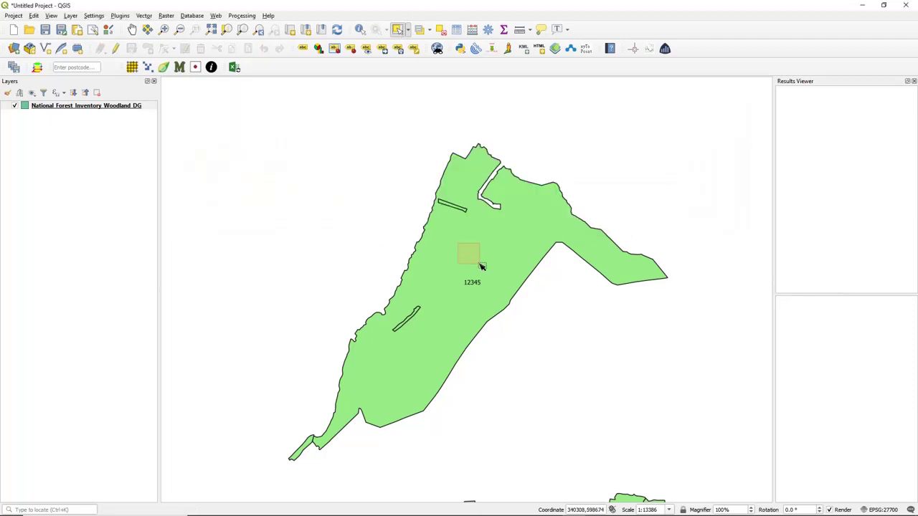
right_click(75, 108)
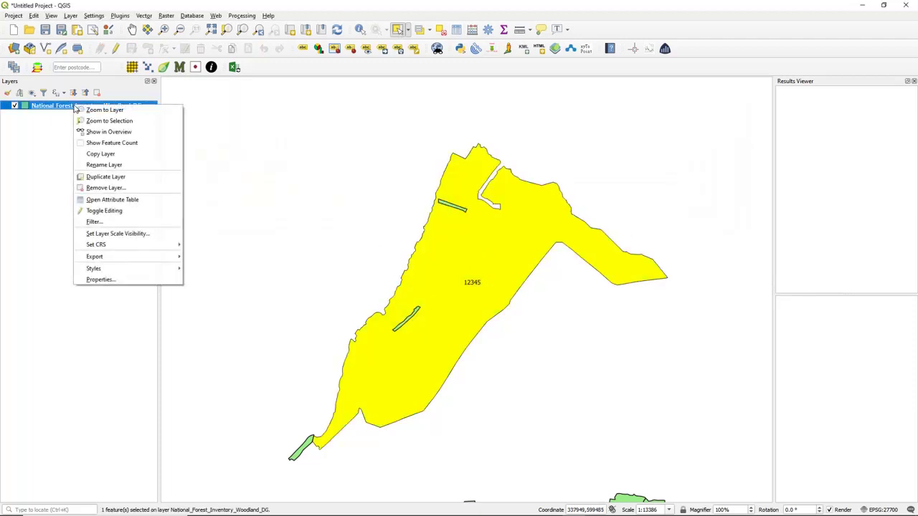
left_click(125, 201)
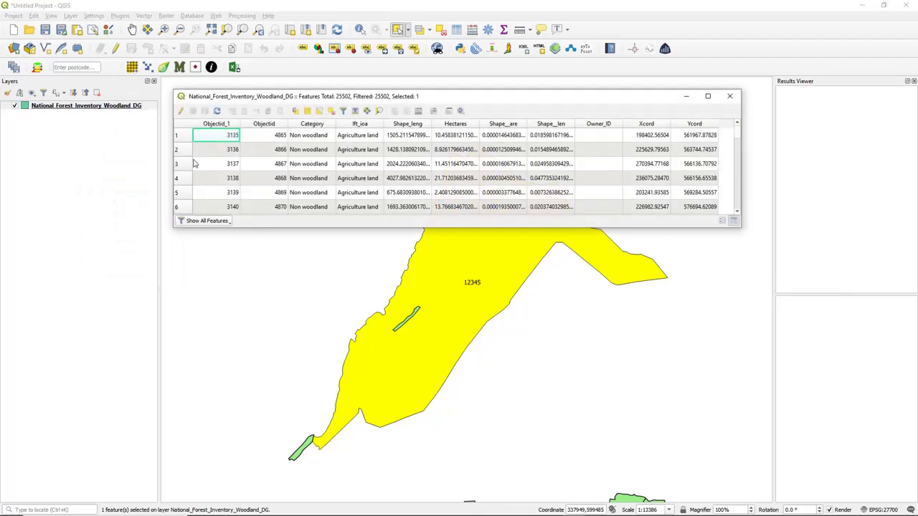
left_click(195, 221)
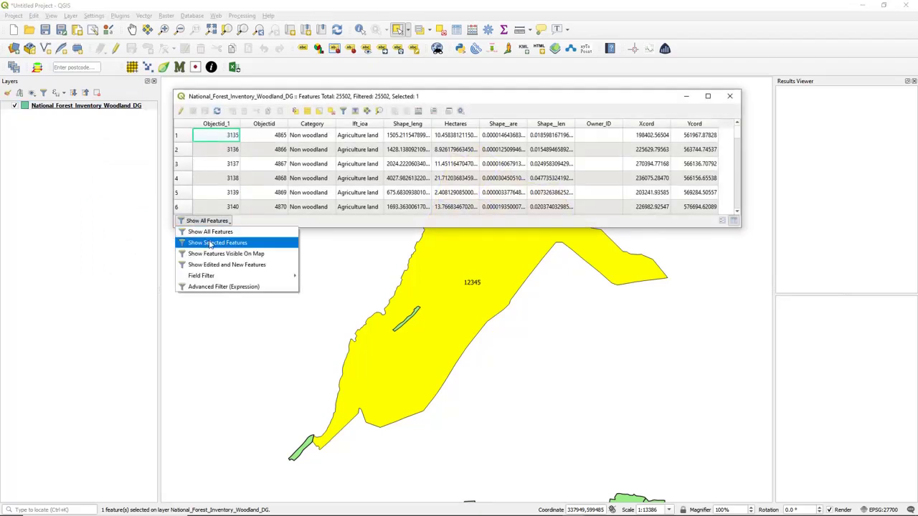
left_click(210, 242)
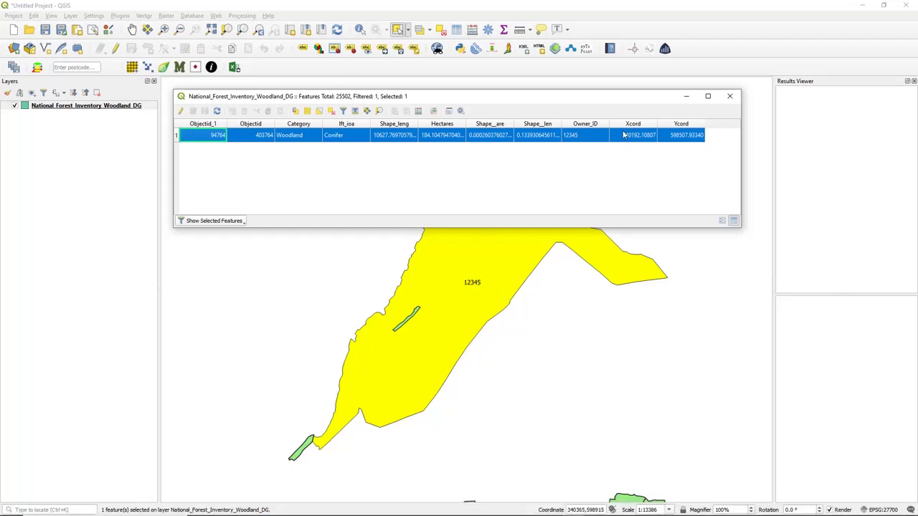
- Set the attribute table back to showing all features
left_click(225, 222)
left_click(210, 232)
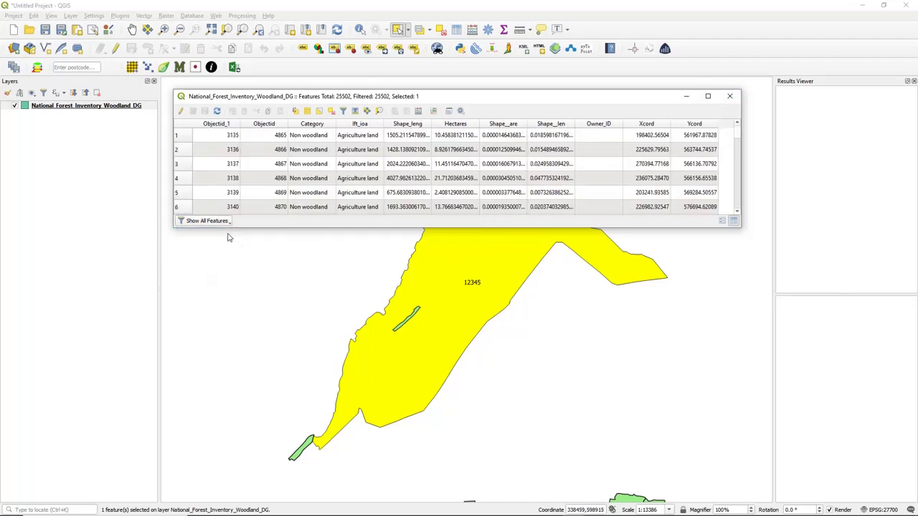
mouse_move(738, 134)
left_mouse_down()
mouse_move(736, 211)
mouse_move(737, 130)
left_mouse_up()
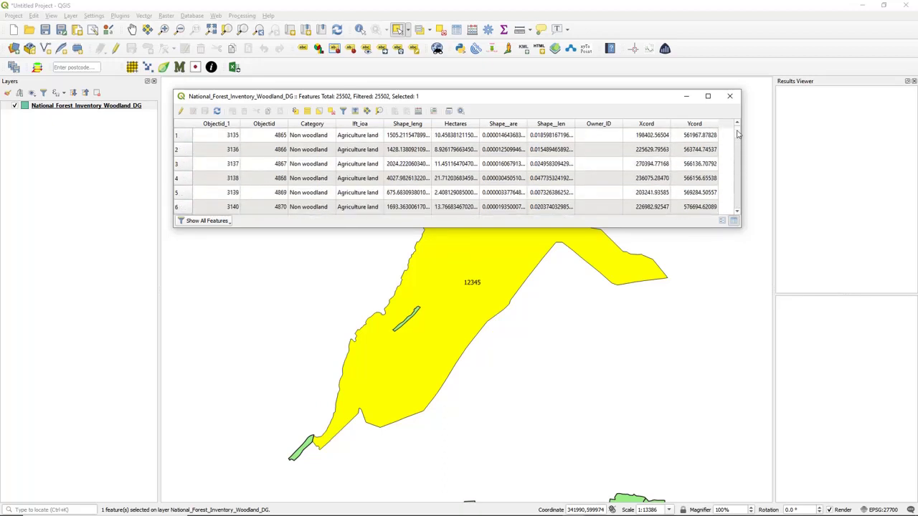